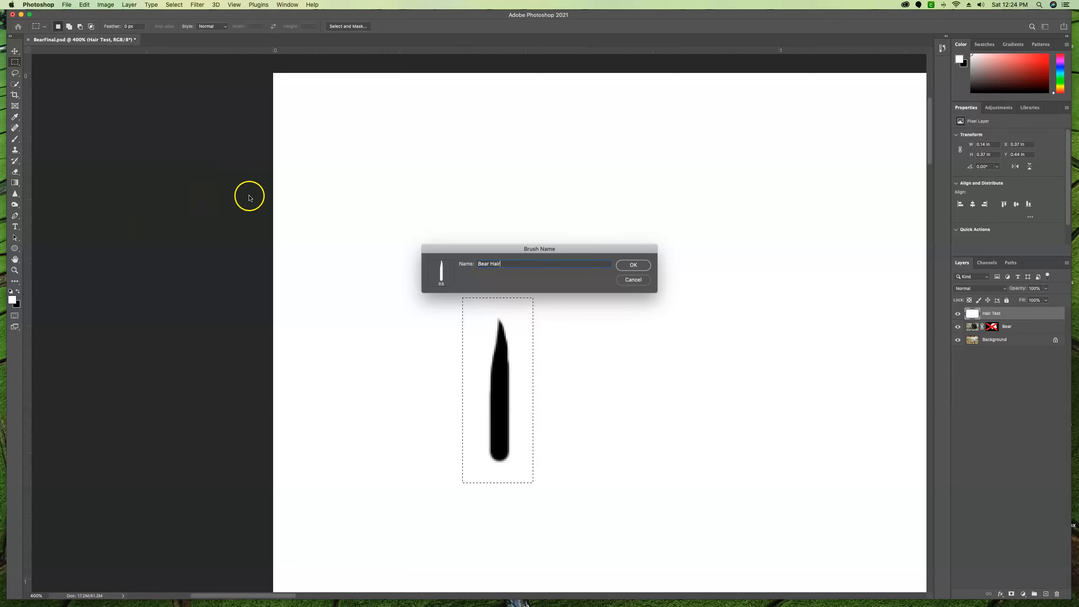
Save the hair shape as brush preset Bear Hair and display brush tips in the Brush tool's preset list
click(626, 265)
key(b)
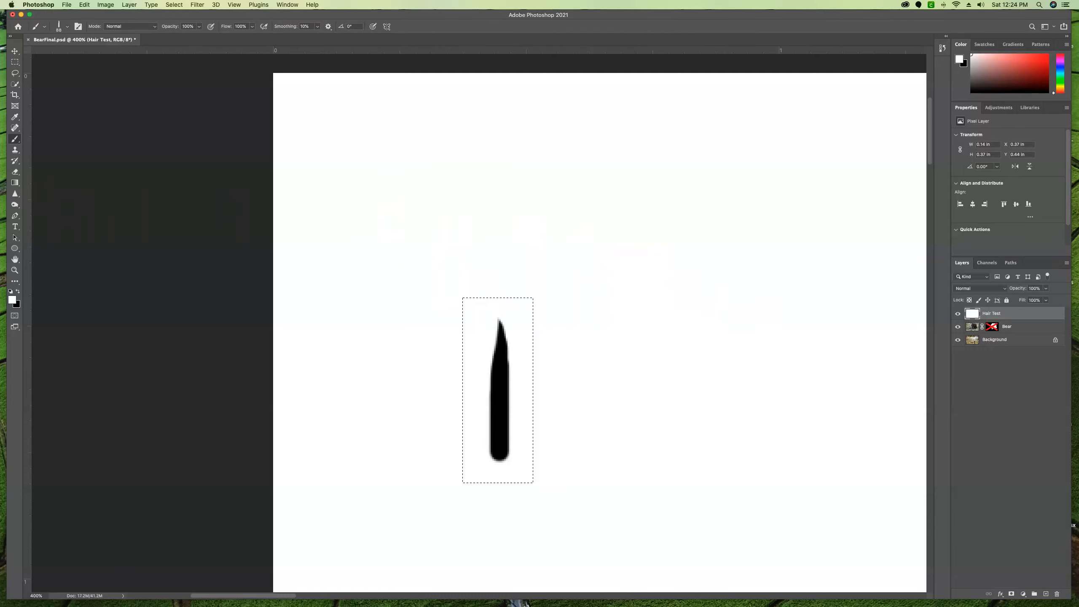
click(66, 28)
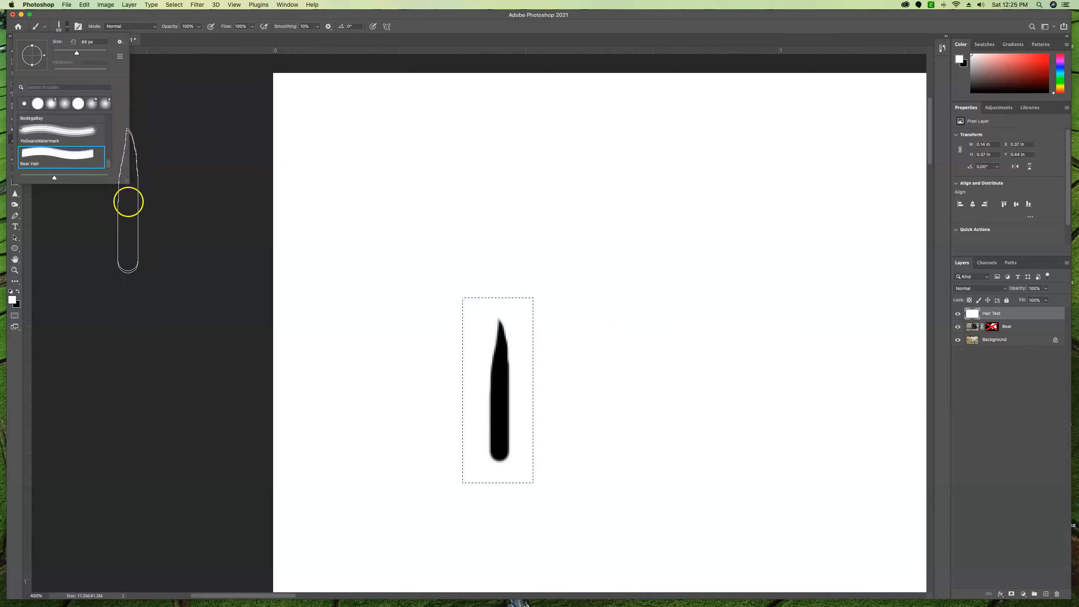
mouse_move(109, 165)
mouse_down()
mouse_move(111, 152)
mouse_move(109, 163)
mouse_up()
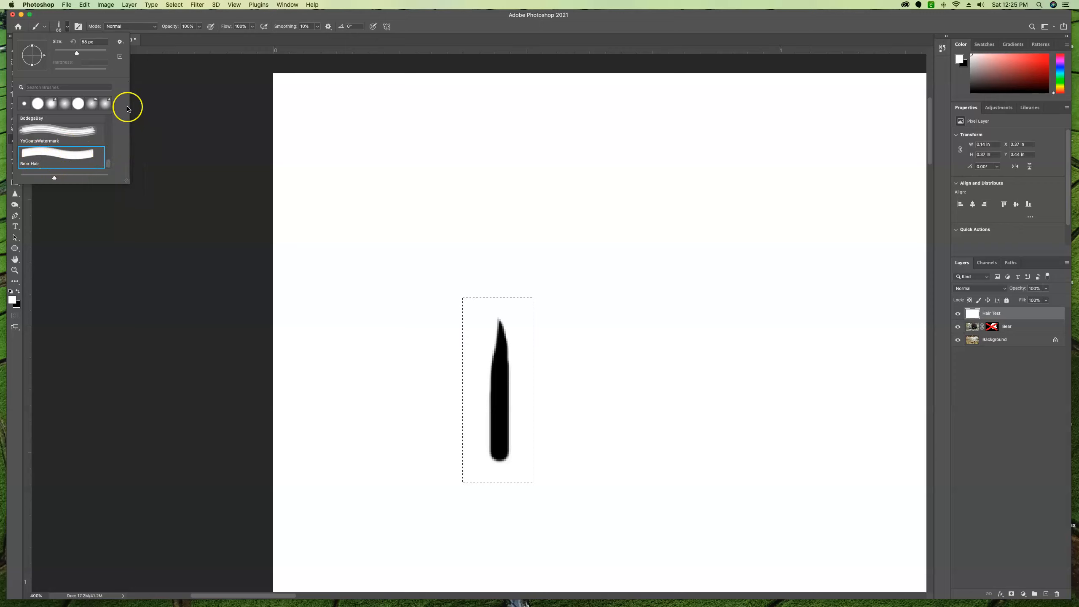
click(120, 43)
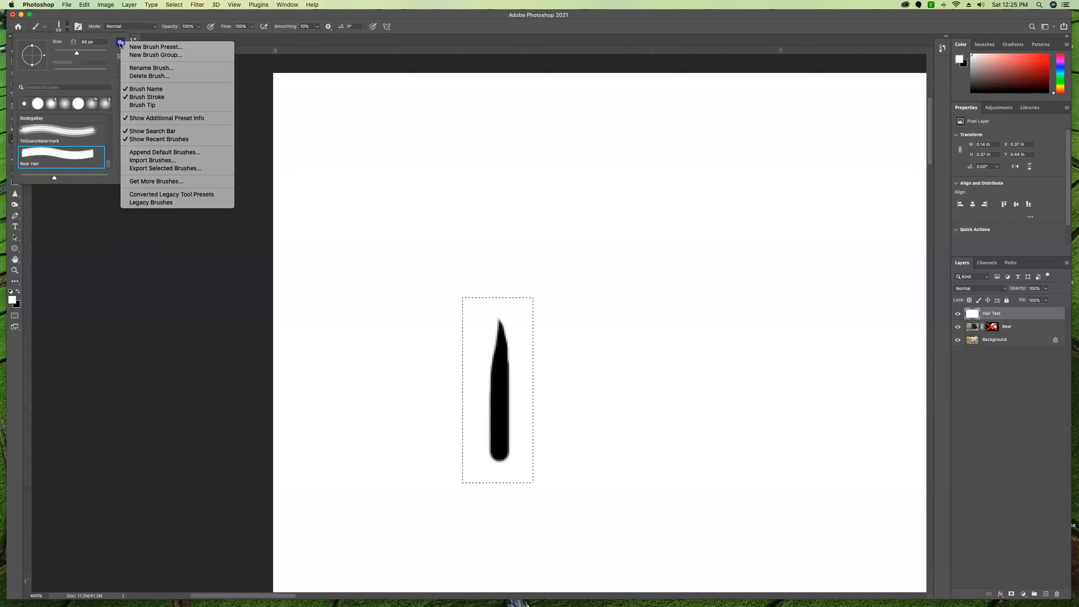
click(142, 105)
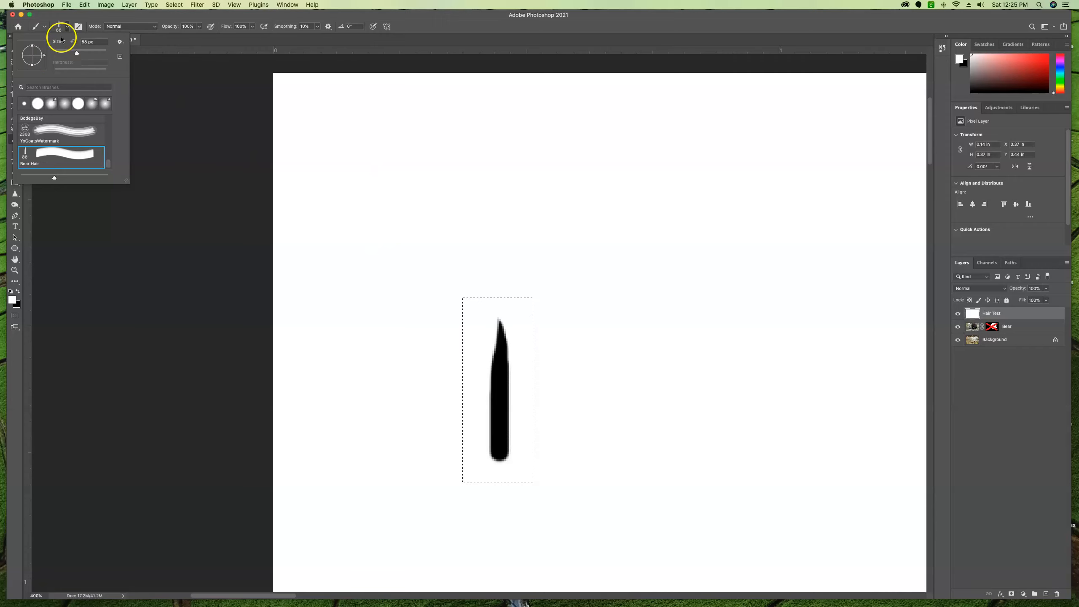
In the brush settings, give the Bear Hair tip 170% spacing and a size of 26 px
click(77, 29)
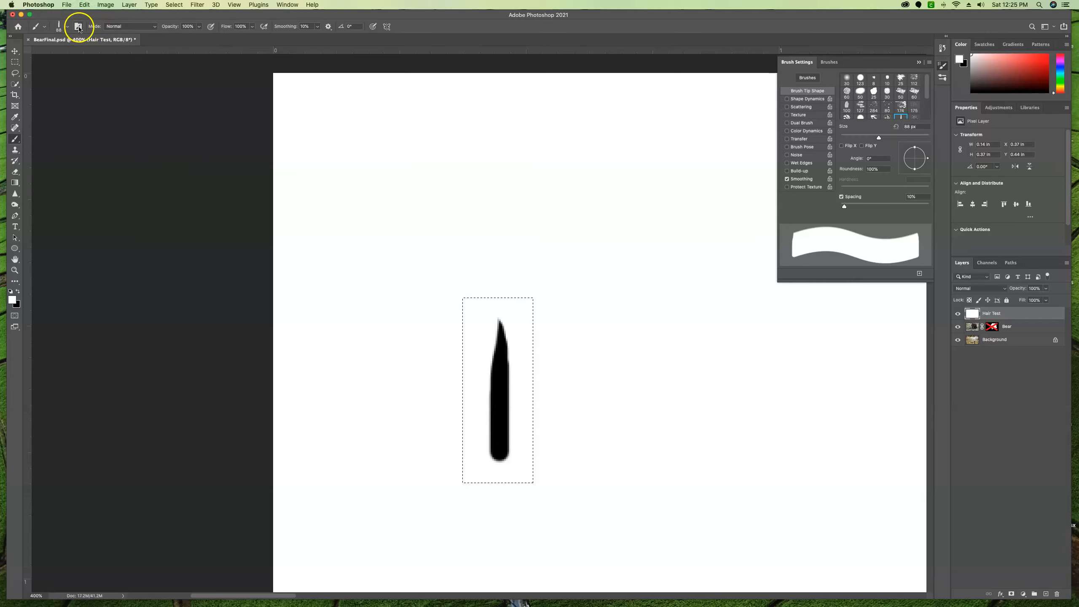
mouse_move(891, 64)
mouse_down()
mouse_move(867, 63)
mouse_move(704, 135)
mouse_up()
click(621, 162)
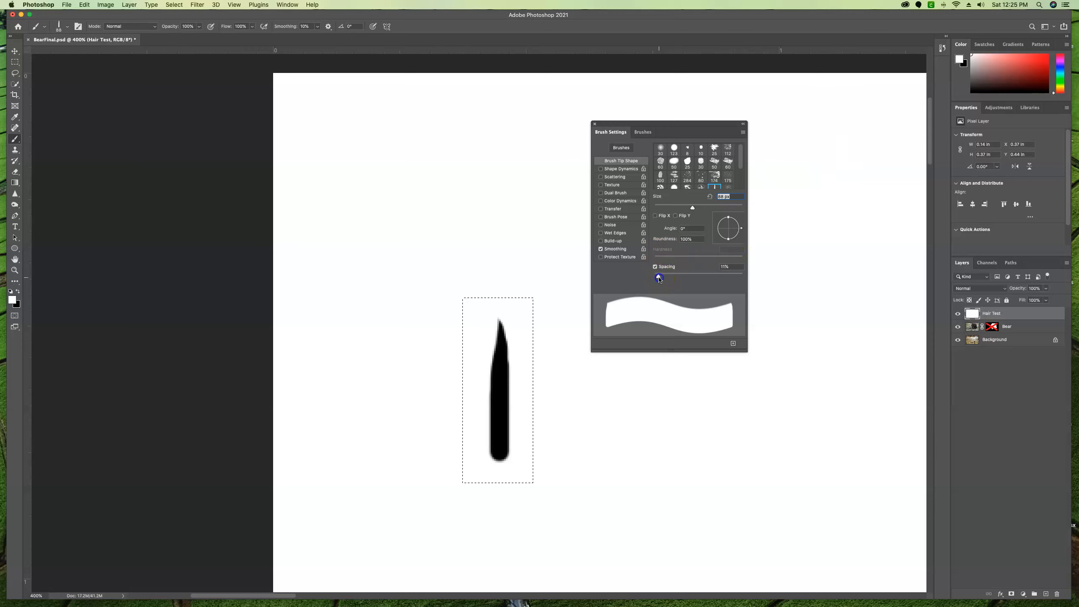
drag(662, 279, 714, 279)
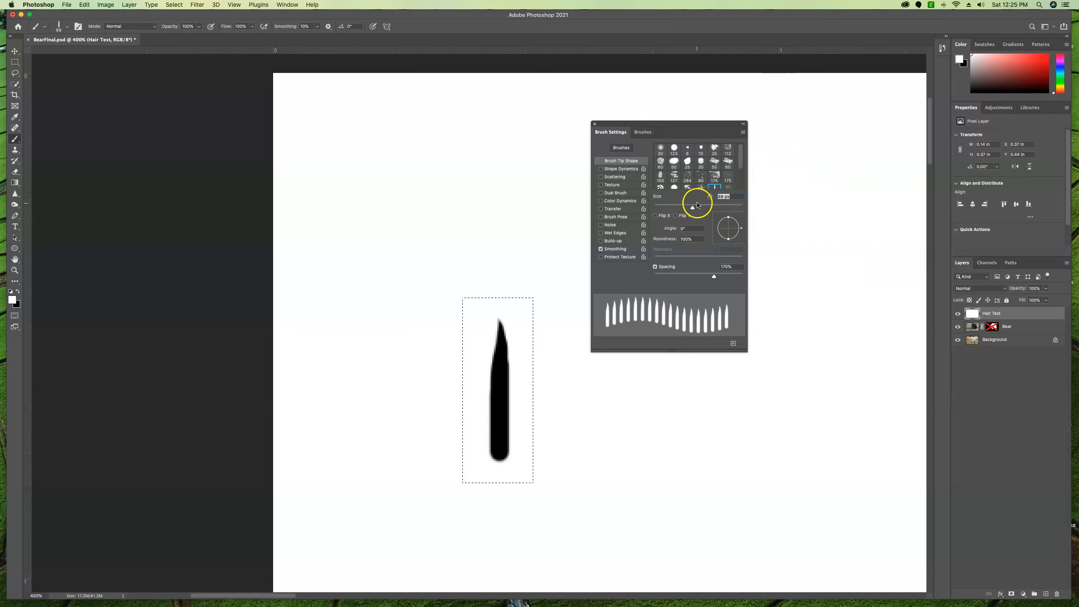
drag(692, 208, 666, 209)
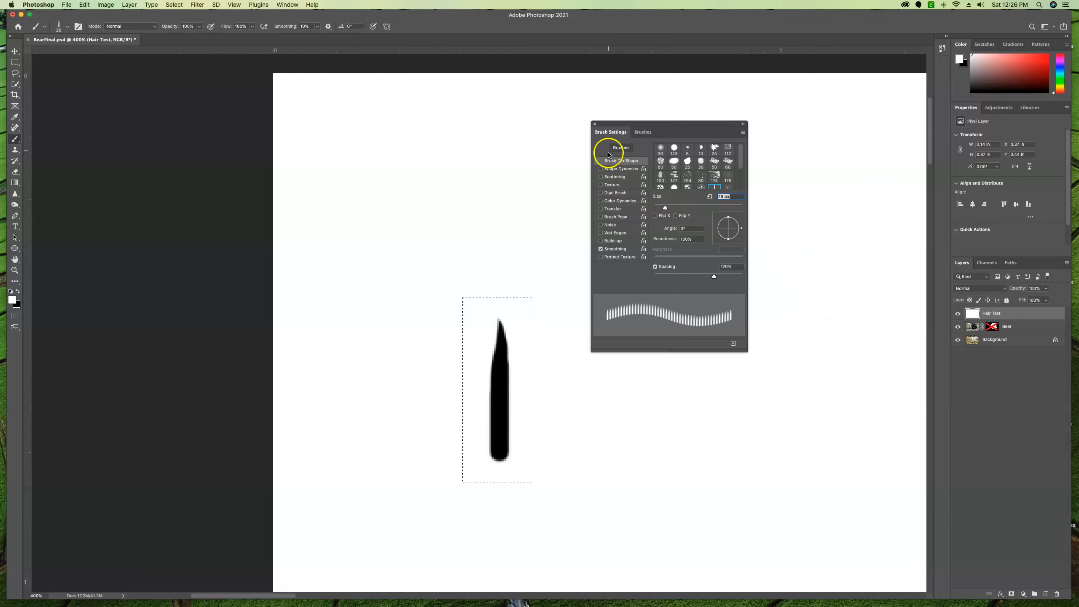
Enable Shape Dynamics for the brush, enlarge the settings window, and try the size and angle jitter, leaving both at 0%
click(625, 169)
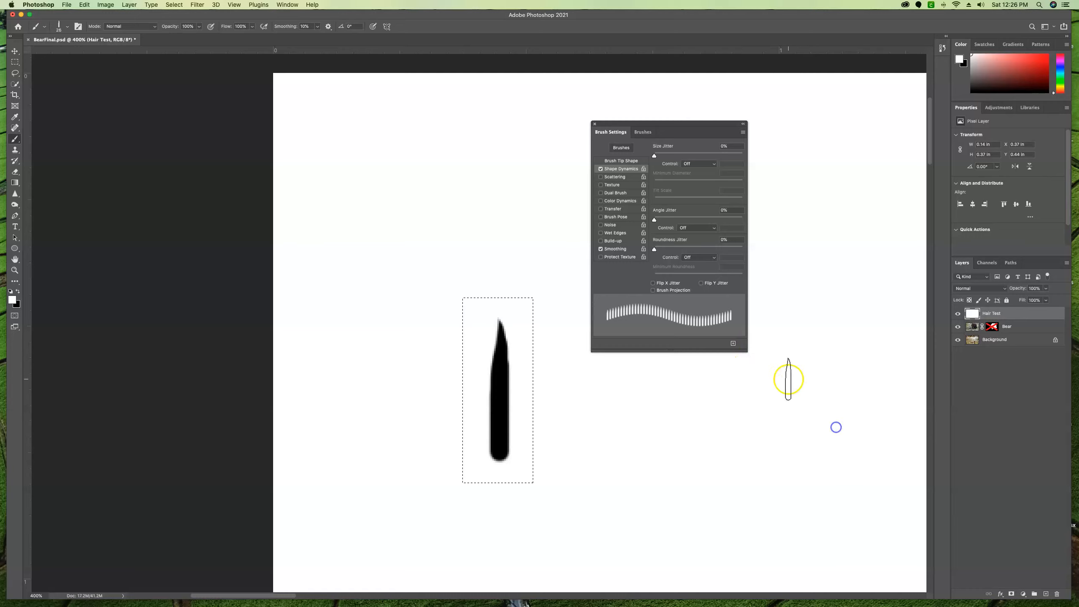
mouse_move(747, 348)
mouse_down()
mouse_move(821, 394)
mouse_move(825, 418)
mouse_up()
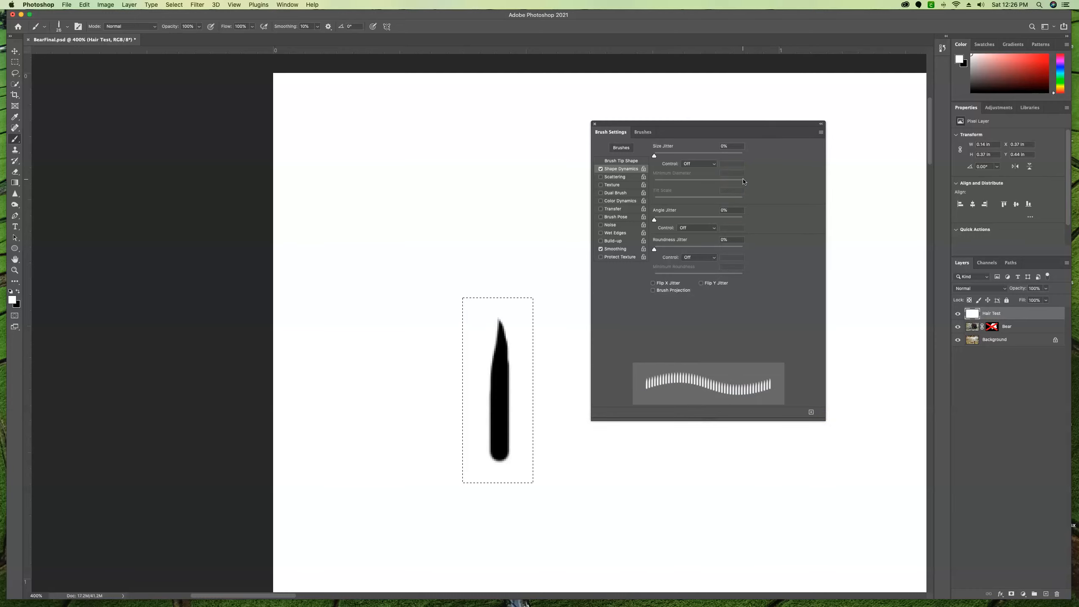
click(777, 160)
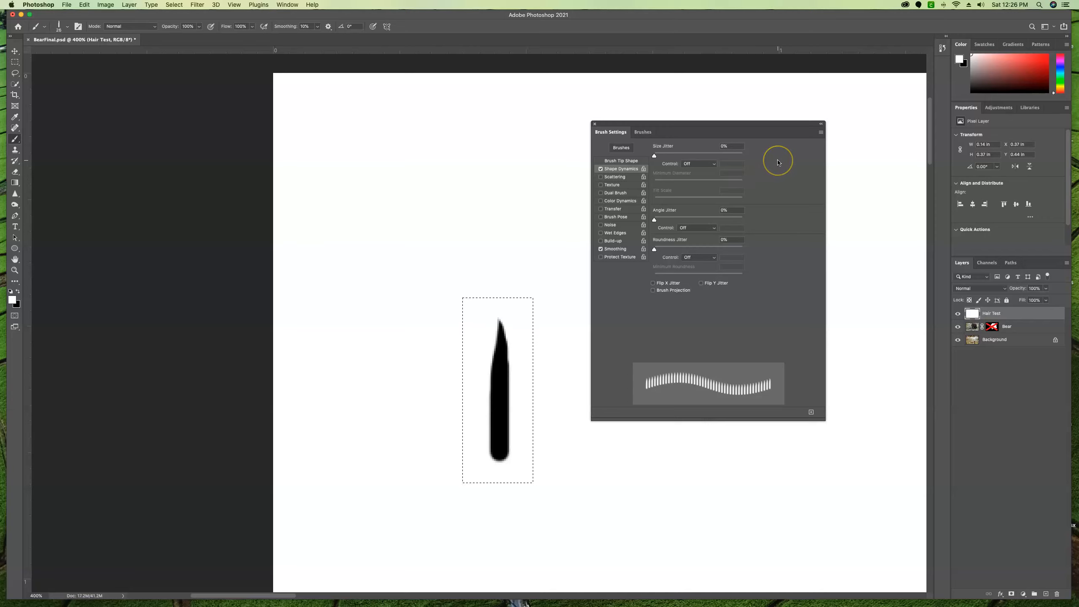
mouse_move(656, 157)
mouse_down()
mouse_move(731, 159)
mouse_move(642, 156)
mouse_up()
mouse_move(664, 220)
mouse_down()
mouse_move(687, 221)
mouse_move(653, 226)
mouse_up()
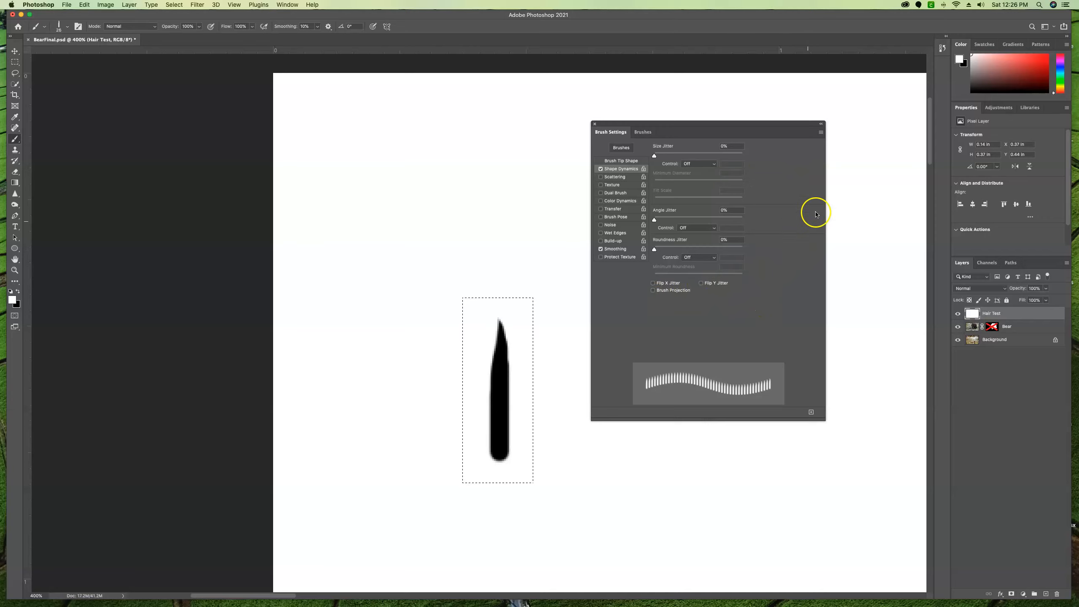
Enable Scattering with a scatter of 10%, trying Both Axes but leaving it off
click(601, 177)
click(620, 177)
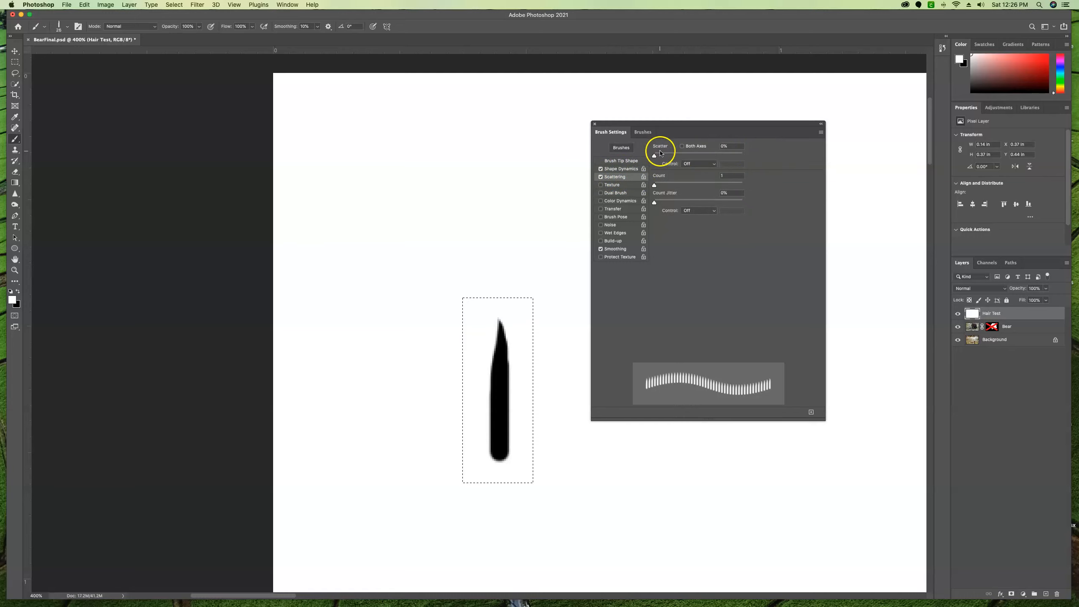
drag(655, 157, 657, 158)
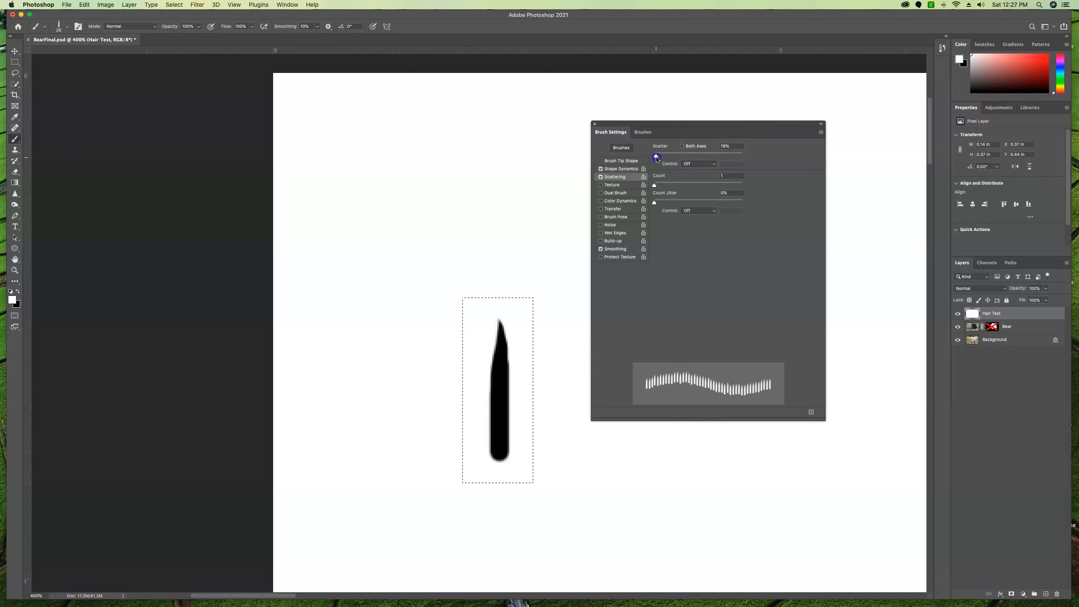
drag(656, 158, 655, 158)
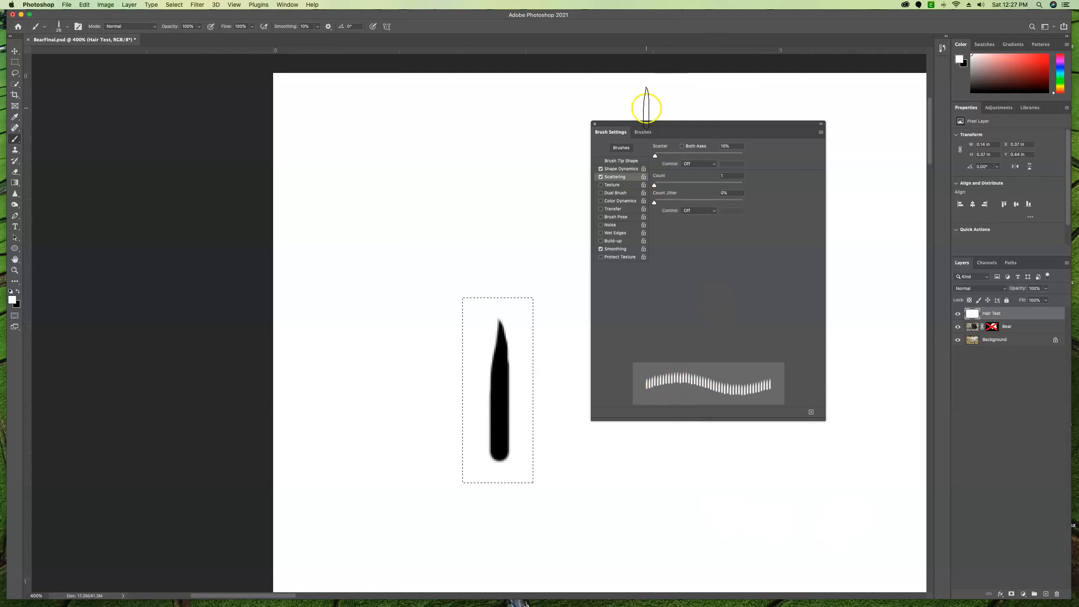
click(681, 146)
click(682, 147)
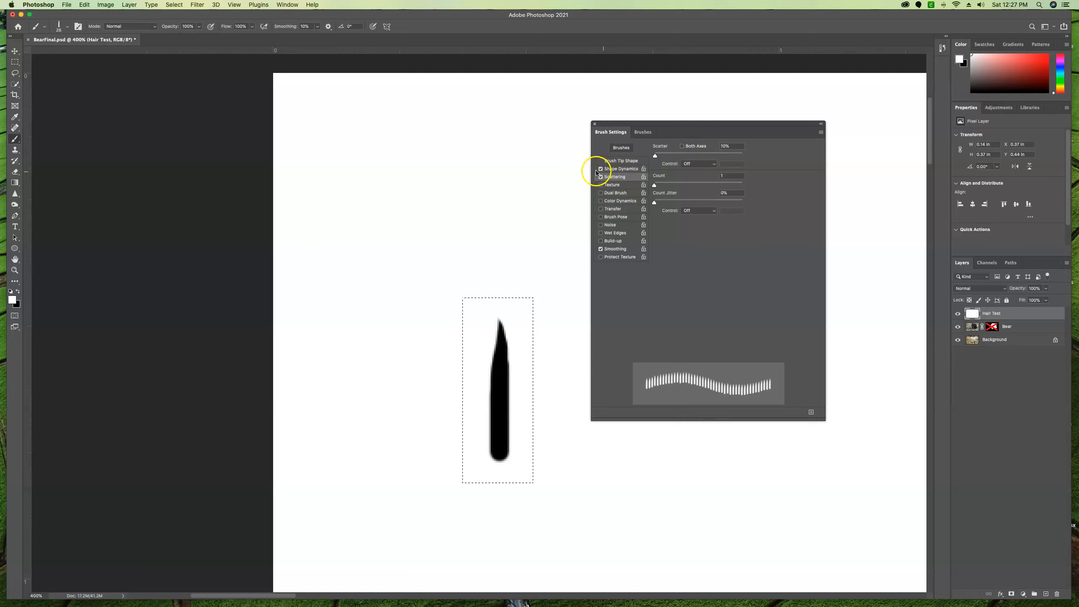
Set the brush's size jitter to 13% in Shape Dynamics and close the brush settings
click(616, 169)
drag(655, 156, 666, 156)
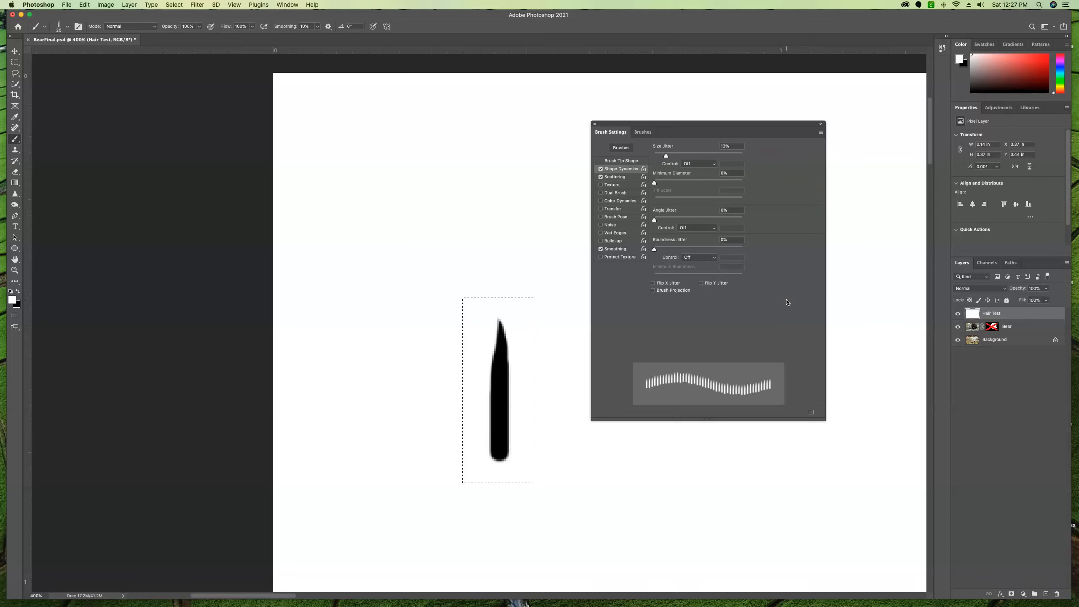
drag(332, 201, 411, 182)
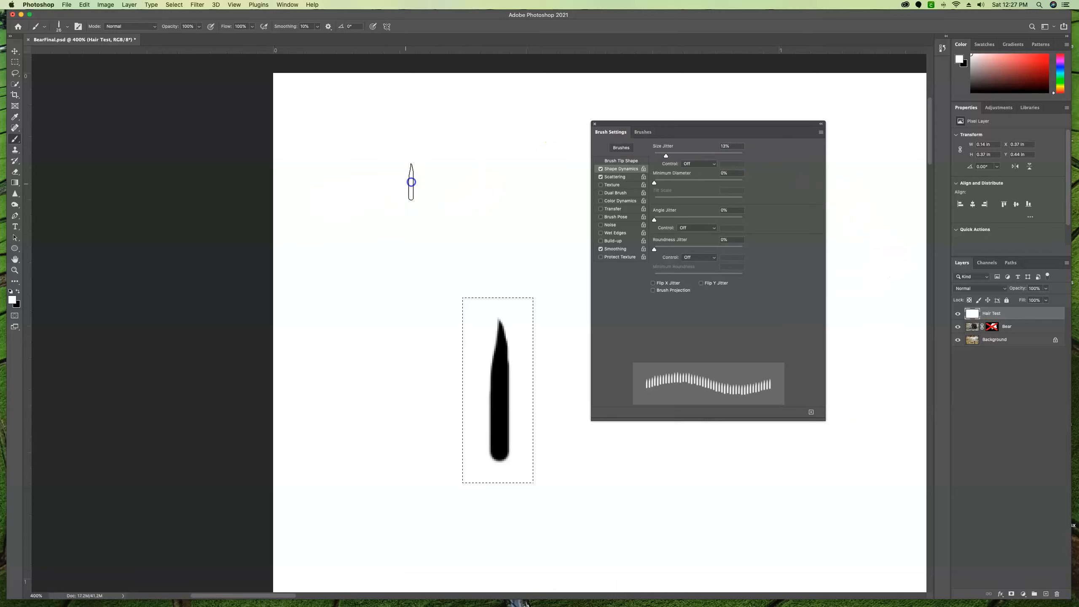
click(596, 123)
Deselect the hair shape, switch the foreground colour to black and paint test hair strokes on the Hair Test layer
drag(496, 217, 495, 217)
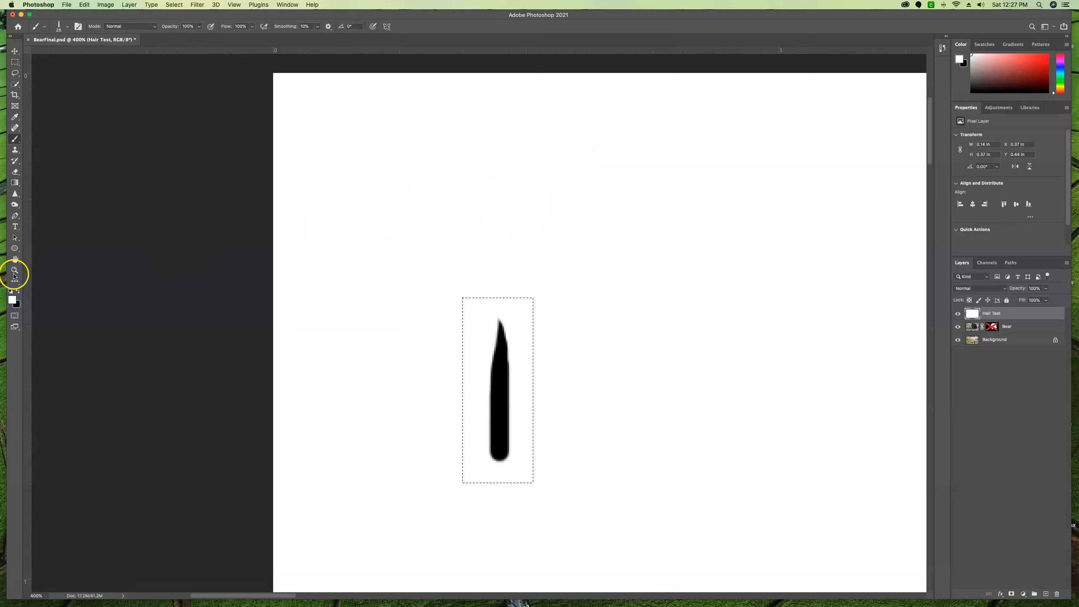
key(super+d)
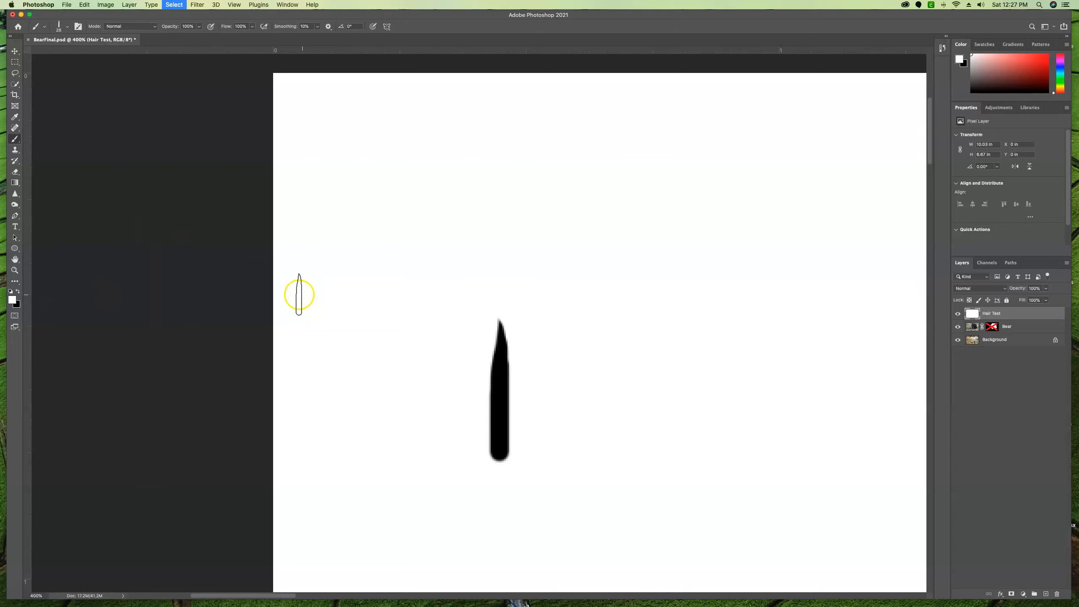
click(17, 291)
mouse_move(469, 213)
mouse_down()
mouse_move(572, 222)
mouse_move(599, 274)
mouse_move(710, 155)
mouse_move(751, 276)
mouse_move(689, 424)
mouse_move(644, 415)
mouse_move(801, 430)
mouse_move(820, 254)
mouse_move(798, 71)
mouse_move(773, 104)
mouse_move(658, 124)
mouse_move(371, 134)
mouse_up()
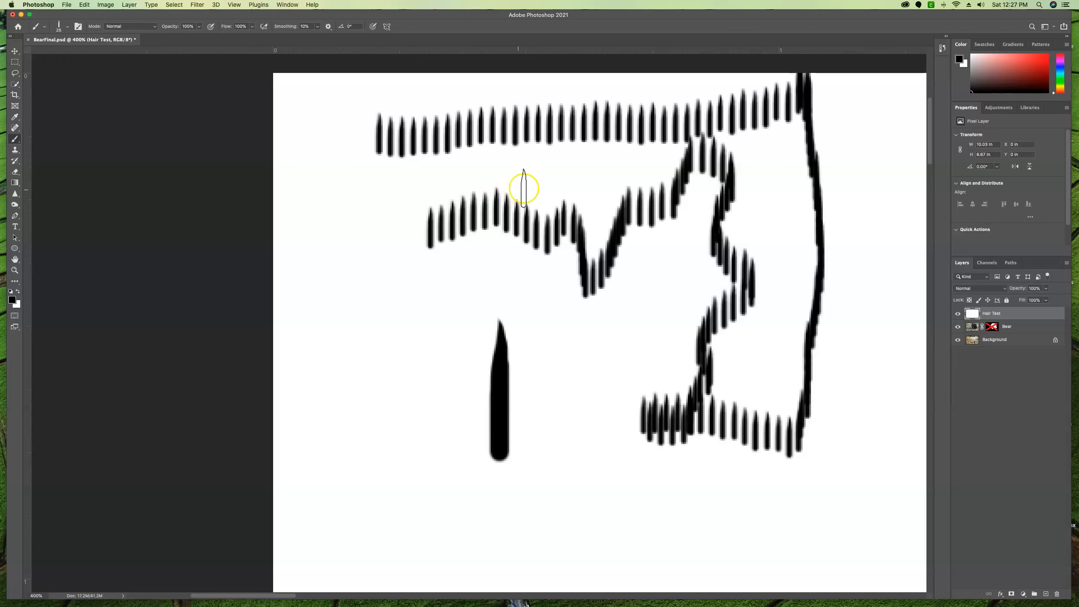
Paint white hair strokes along the leg gaps on the Bear layer mask, set the brush angle to 178° and leave the mask view
click(77, 27)
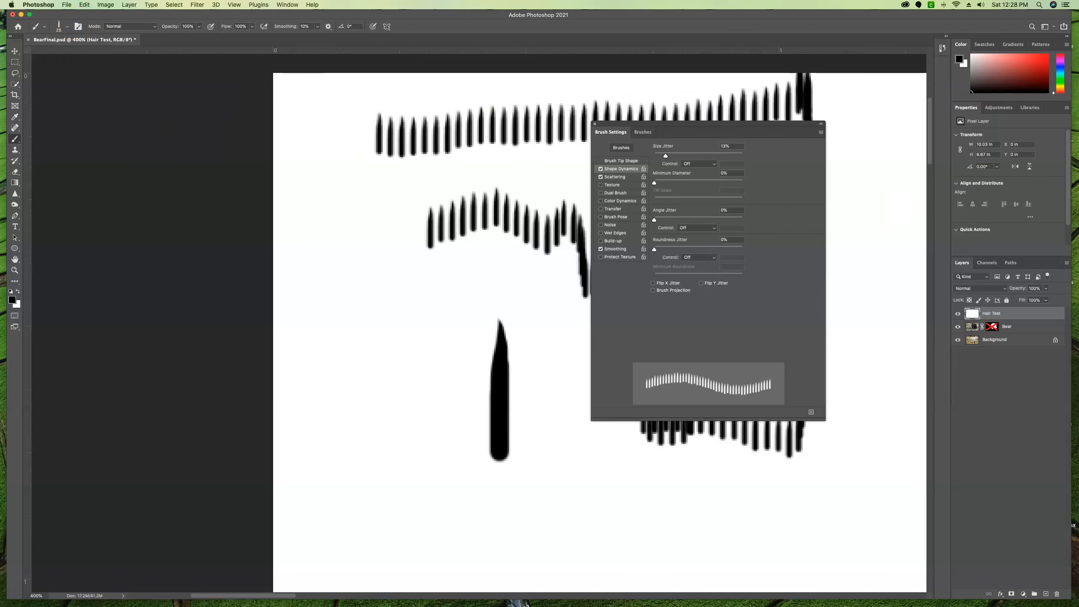
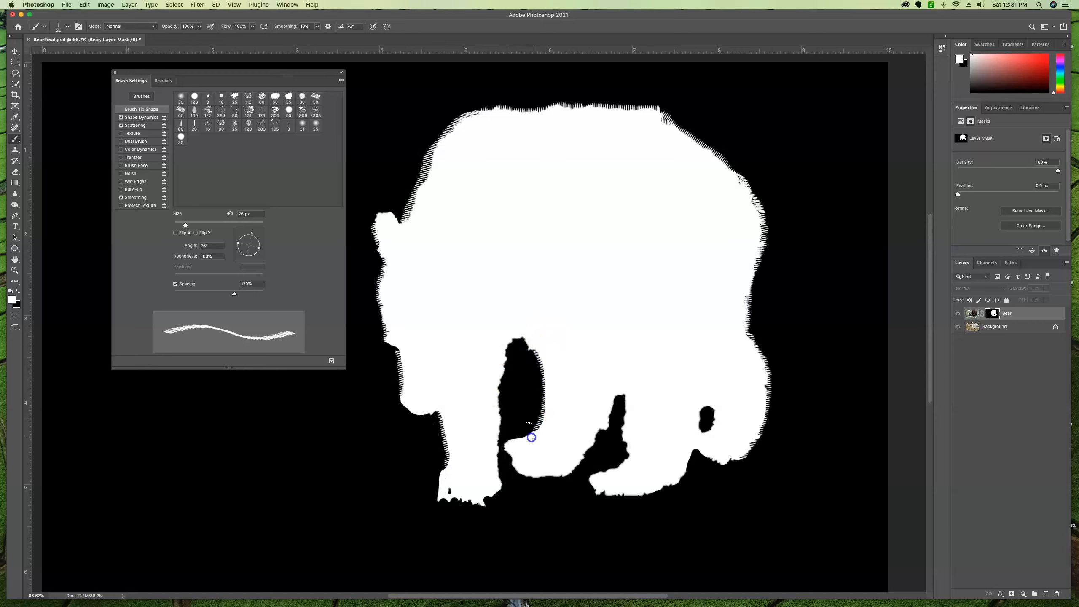
mouse_move(623, 396)
mouse_down()
mouse_move(612, 471)
mouse_move(633, 449)
mouse_move(615, 467)
mouse_up()
drag(715, 409, 708, 433)
mouse_move(251, 233)
mouse_down()
mouse_move(267, 264)
mouse_move(266, 246)
mouse_move(234, 245)
mouse_up()
drag(531, 351, 507, 341)
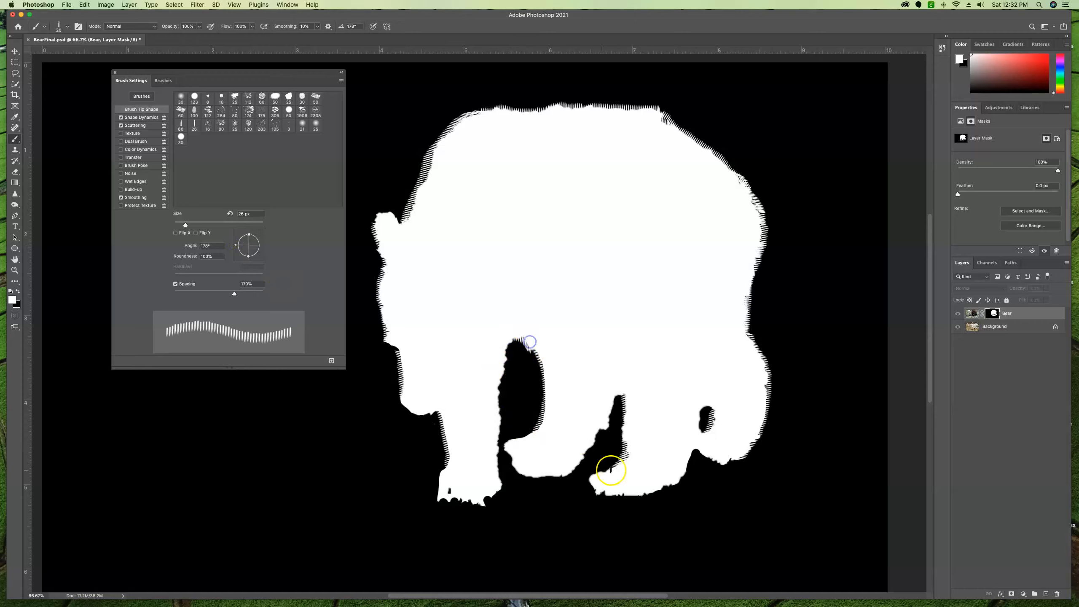
mouse_move(435, 412)
mouse_down()
mouse_move(401, 396)
mouse_move(434, 414)
mouse_up()
alt+click(993, 314)
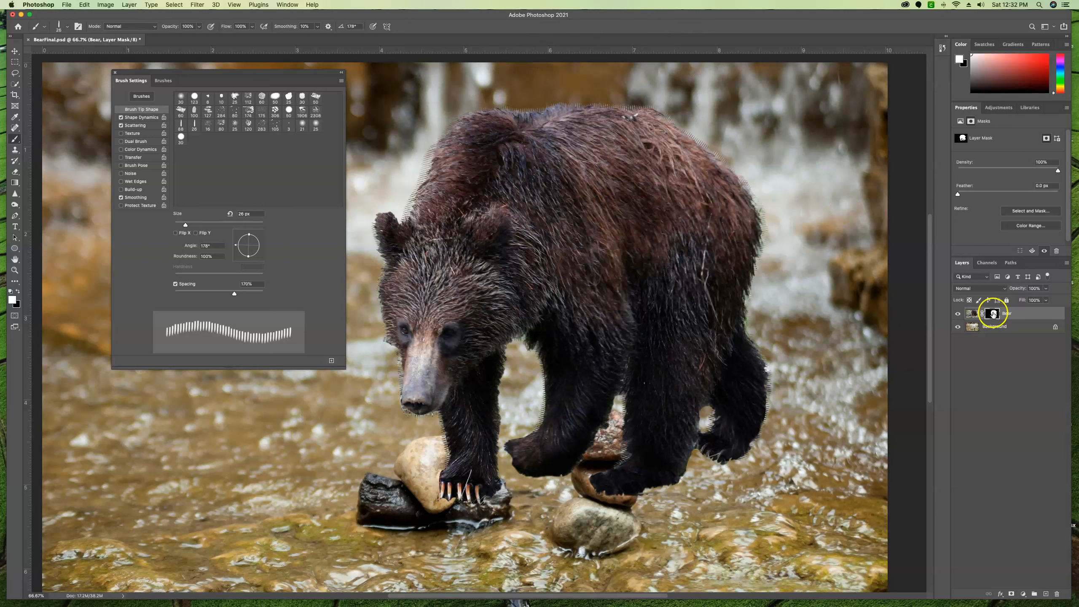
Apply a Gaussian Blur with a radius of 1.3 pixels to the Bear layer mask
click(197, 5)
mouse_move(251, 118)
click(356, 153)
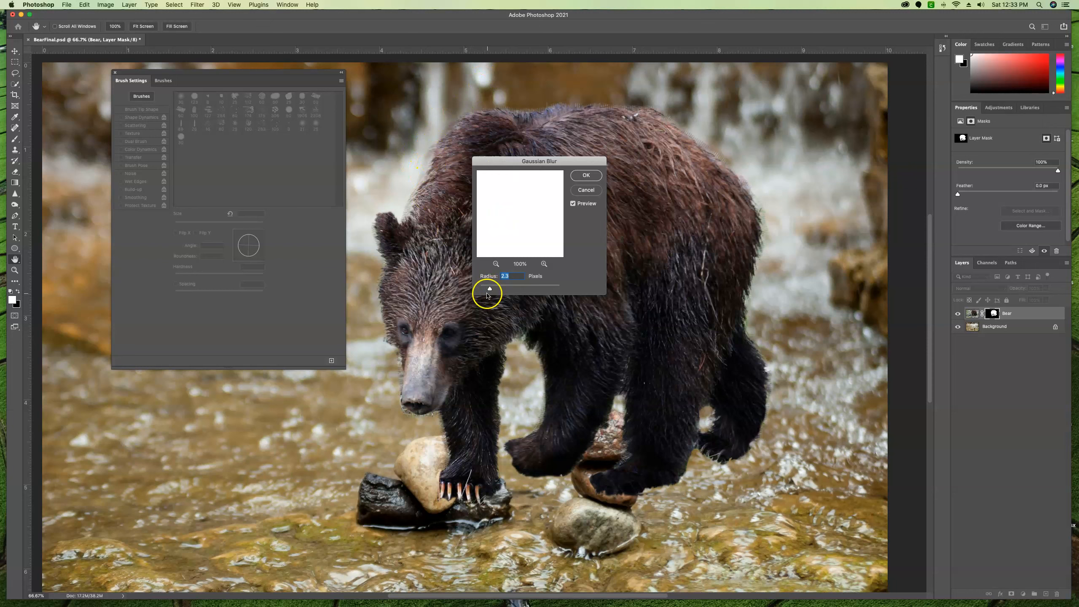
mouse_move(487, 289)
mouse_down()
mouse_move(466, 288)
mouse_move(487, 291)
mouse_up()
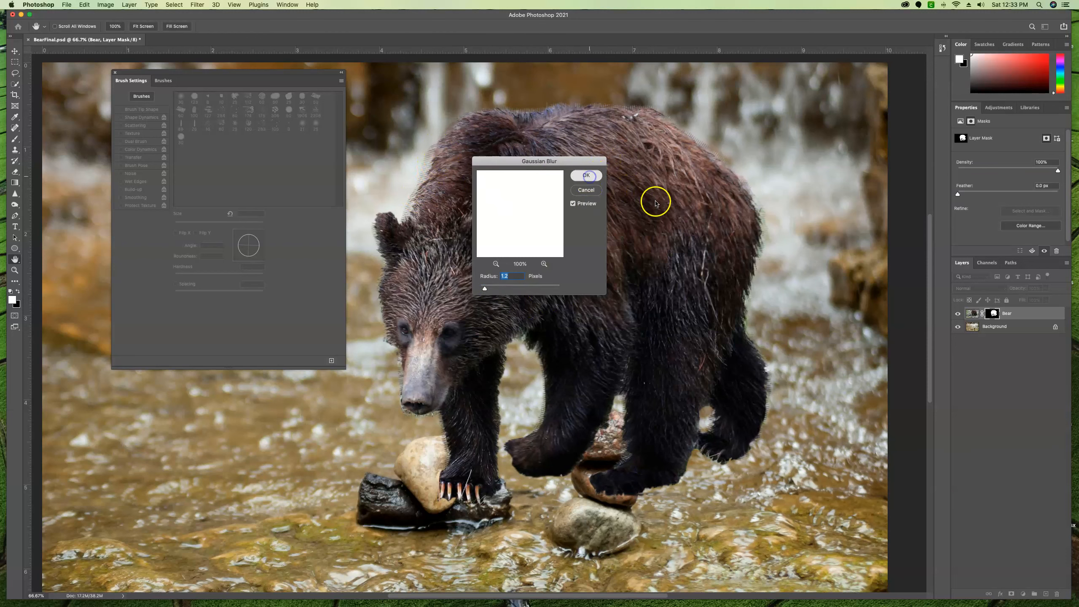
key(Return)
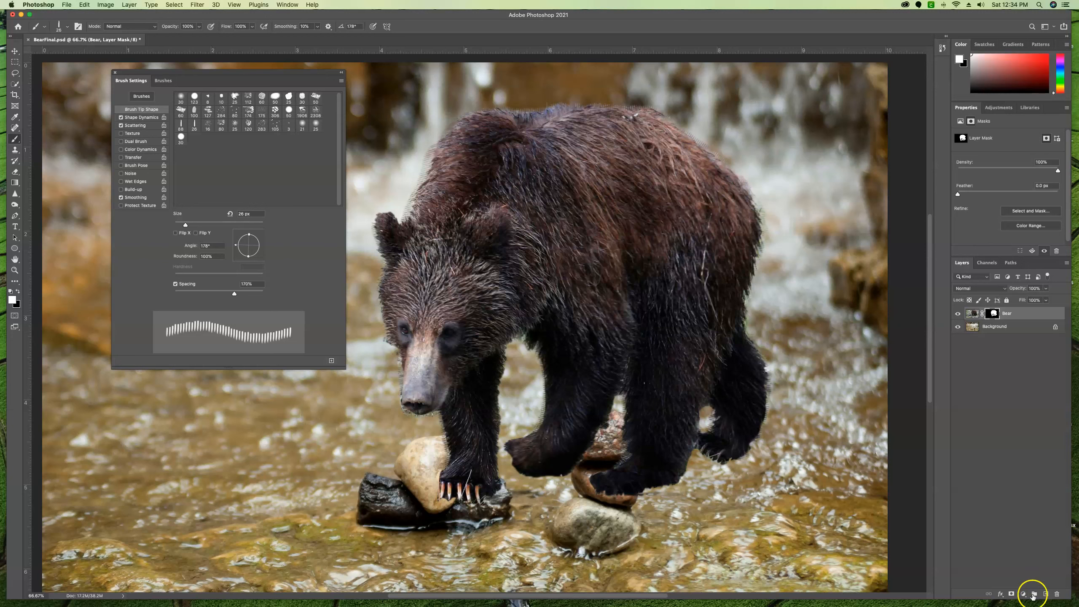
Add a new layer above the Bear layer and name it Fringe Pixels
click(1046, 593)
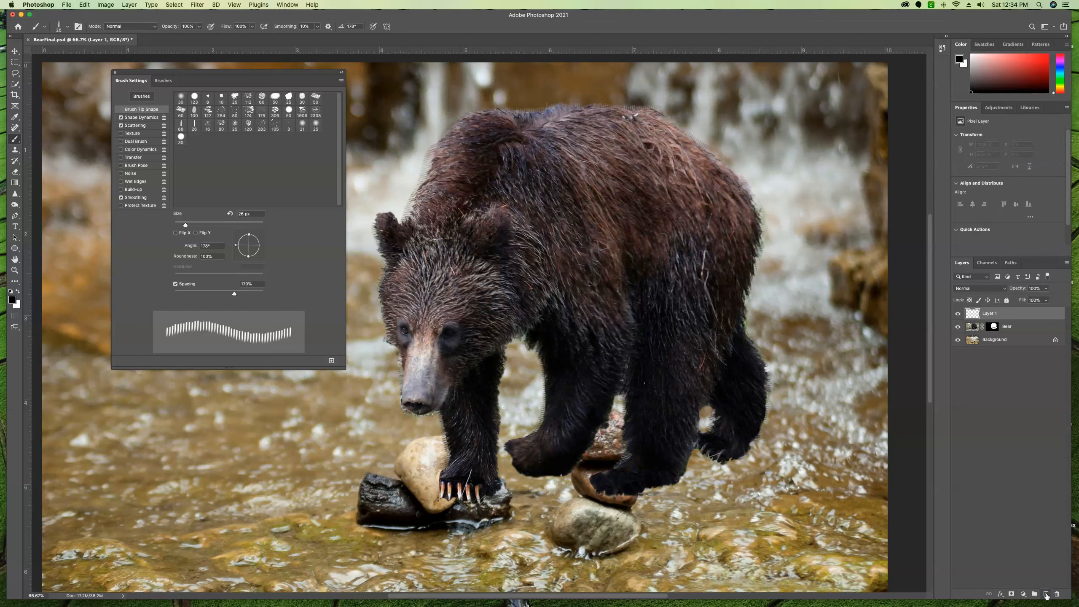
double_click(991, 313)
text(Fringe Pixels)
key(Return)
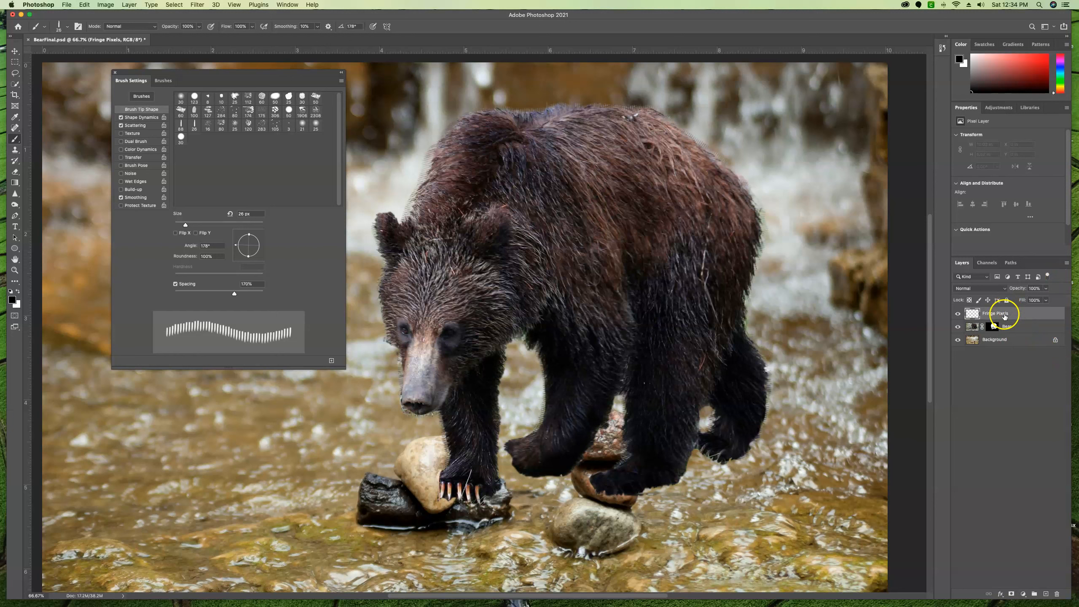
Set the Fringe Pixels layer's blend mode to Color and clip it to the Bear layer
click(977, 291)
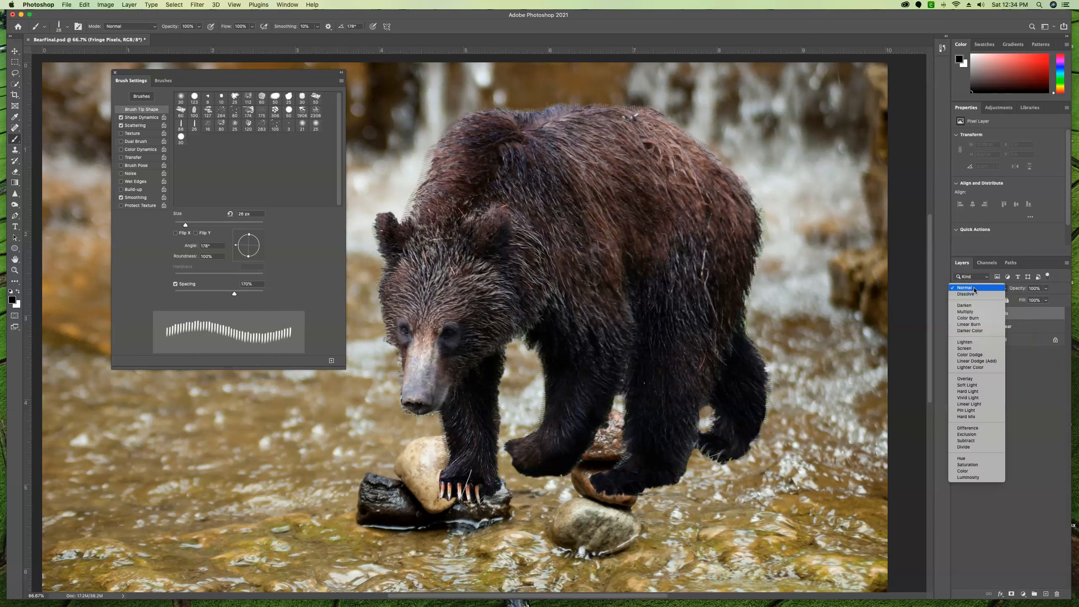
click(972, 472)
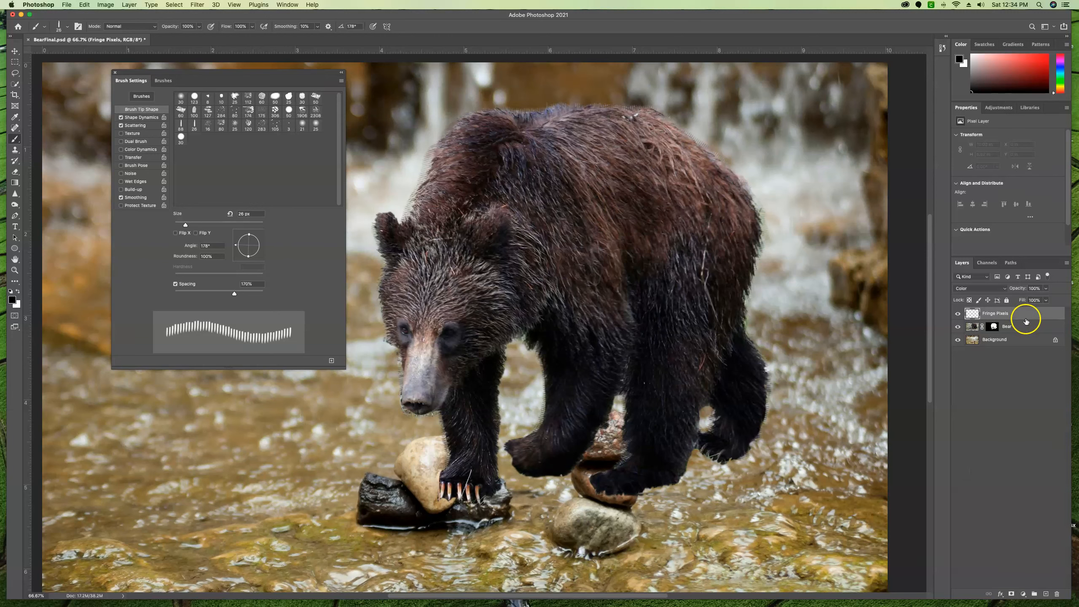
drag(1026, 320, 1026, 321)
alt+click(1026, 321)
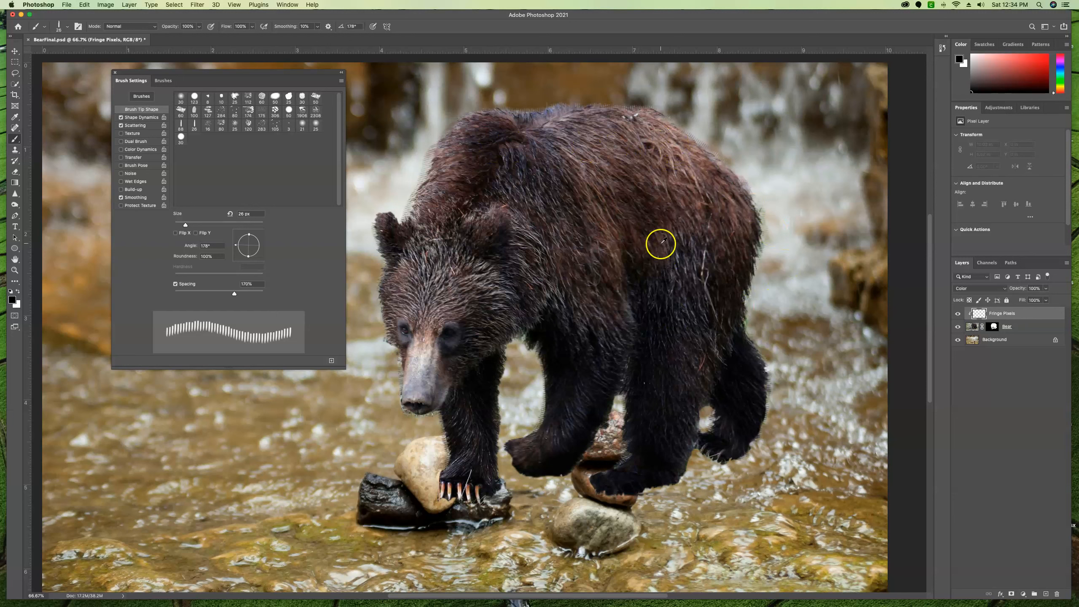
Sample the bear's brown fur colour and paint it along the rump edge on the Fringe Pixels layer with the soft round 30 px brush
alt+click(656, 249)
click(189, 102)
mouse_move(743, 188)
mouse_down()
mouse_move(762, 228)
mouse_move(758, 206)
mouse_move(762, 247)
mouse_up()
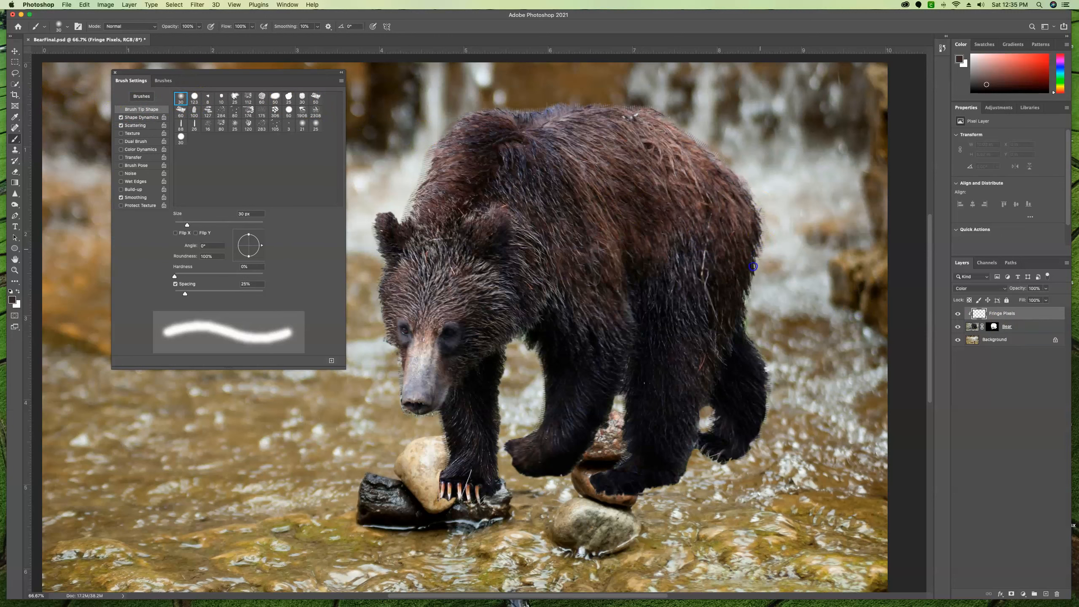
Paint the sampled fur colour over the fringe along the bear's legs, back and face, and close the brush settings
mouse_move(753, 345)
mouse_down()
mouse_move(767, 369)
mouse_move(754, 443)
mouse_move(760, 433)
mouse_up()
drag(573, 108, 536, 110)
mouse_move(401, 221)
mouse_down()
mouse_move(385, 315)
mouse_move(404, 377)
mouse_up()
mouse_move(530, 341)
mouse_down()
mouse_move(505, 352)
mouse_move(500, 343)
mouse_move(493, 457)
mouse_up()
mouse_move(624, 420)
mouse_down()
mouse_move(636, 385)
mouse_move(625, 397)
mouse_up()
drag(732, 407, 718, 409)
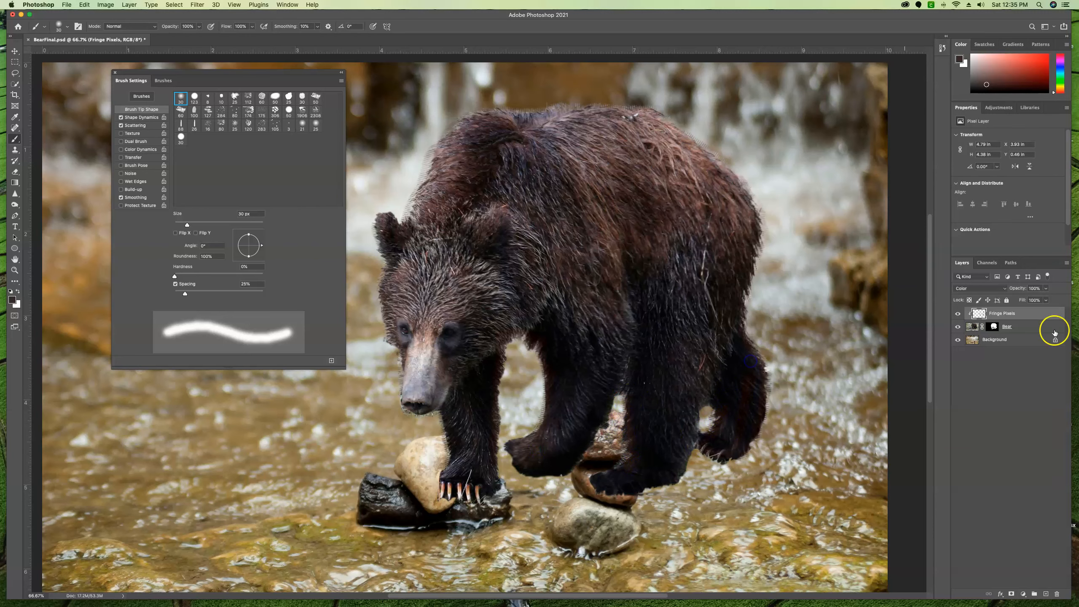
drag(625, 113, 622, 112)
click(116, 73)
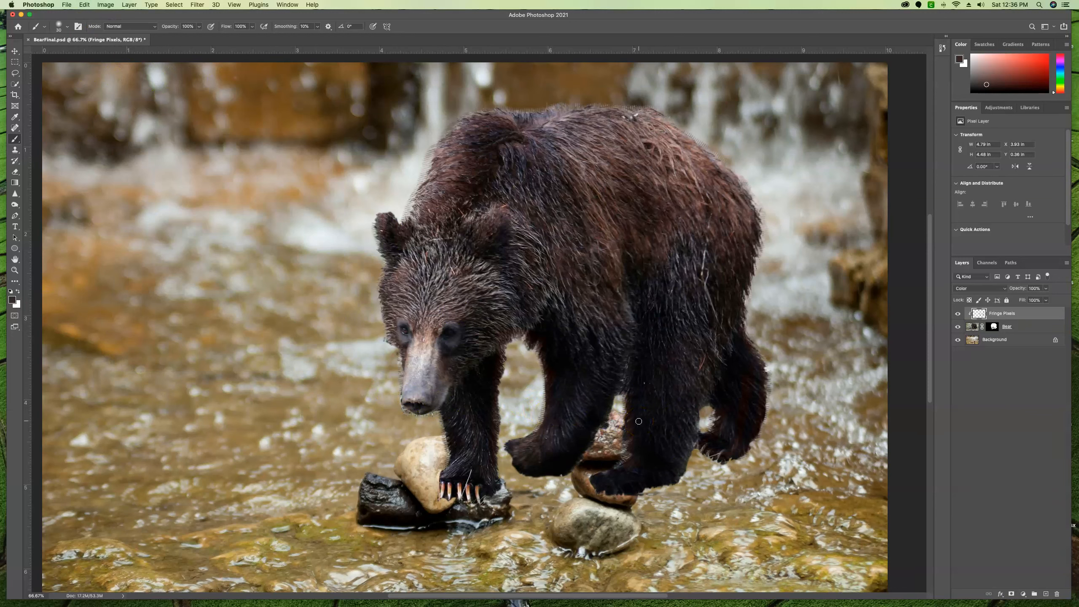
mouse_move(638, 421)
mouse_down()
mouse_move(570, 598)
mouse_move(489, 595)
mouse_move(687, 485)
mouse_move(629, 499)
mouse_move(717, 469)
mouse_move(793, 482)
mouse_move(789, 404)
mouse_move(683, 488)
mouse_move(539, 479)
mouse_up()
Add a new layer directly above the Background, name it Shadow and set its blend mode to Multiply
click(1016, 340)
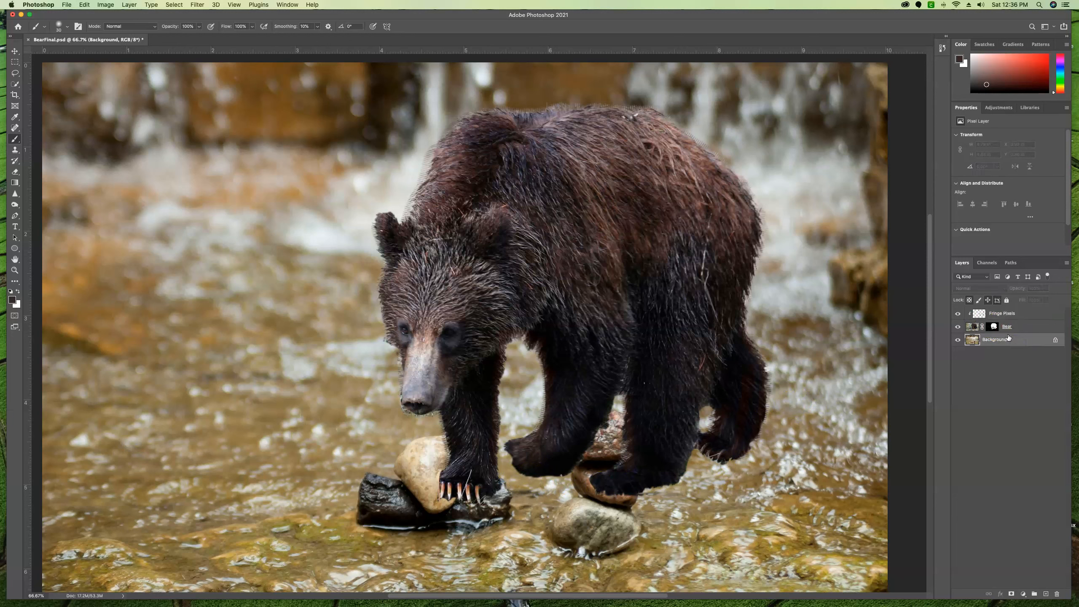
click(1046, 593)
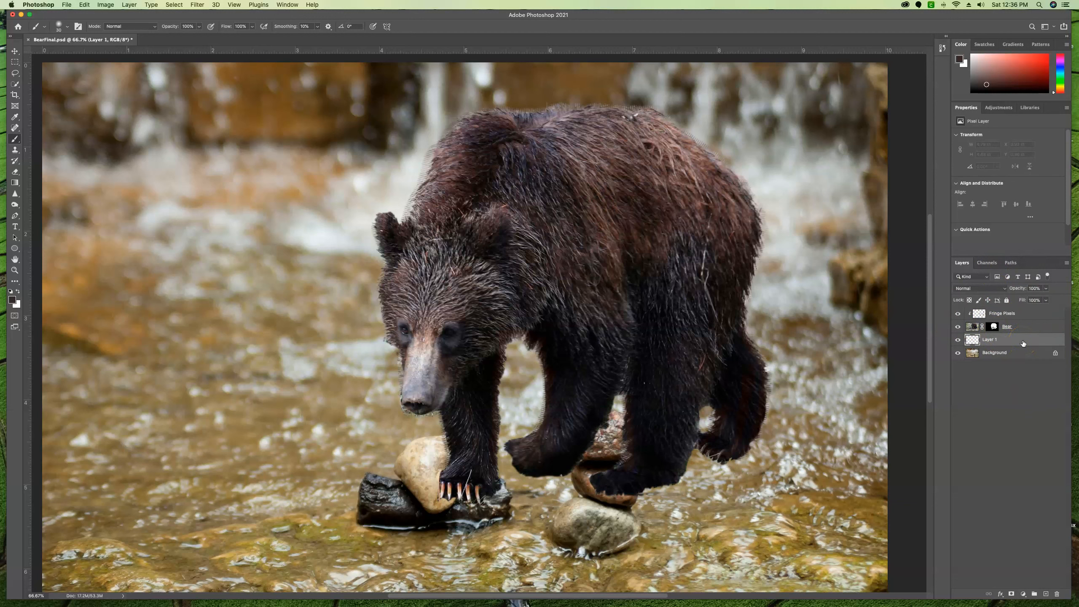
click(990, 341)
click(991, 289)
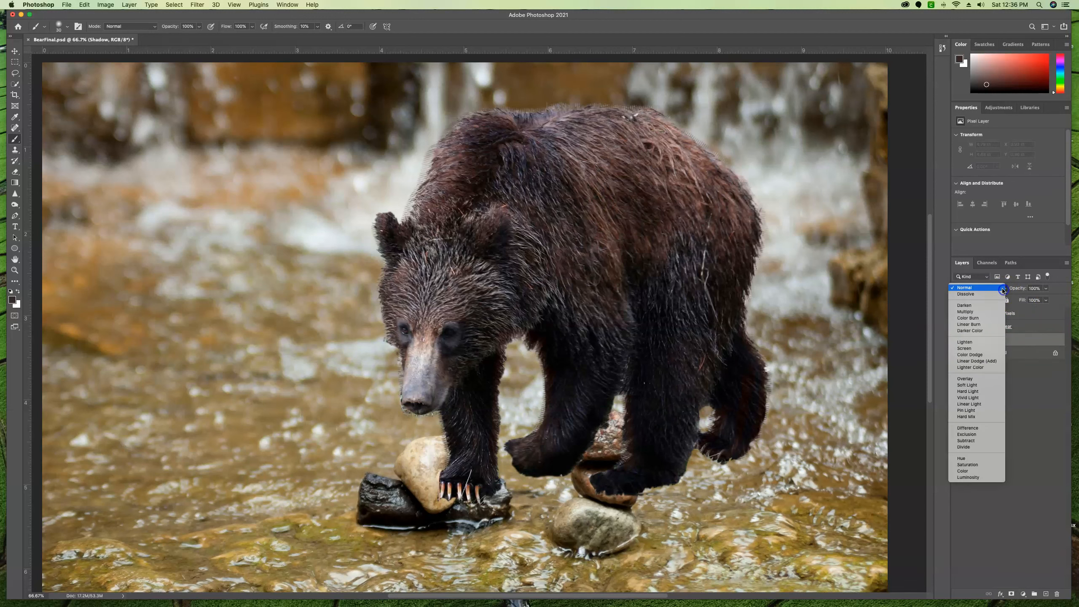
click(973, 312)
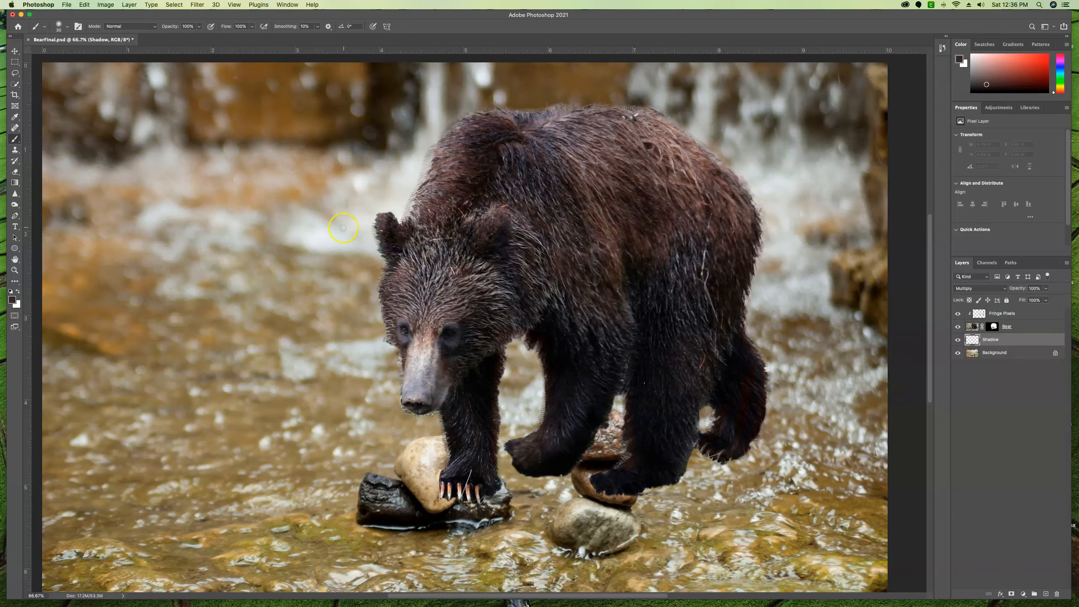
Set the soft round brush to a size of 30 px with 0% hardness
click(66, 26)
mouse_move(62, 53)
mouse_down()
mouse_move(82, 52)
mouse_move(61, 72)
mouse_move(79, 72)
mouse_move(54, 72)
mouse_up()
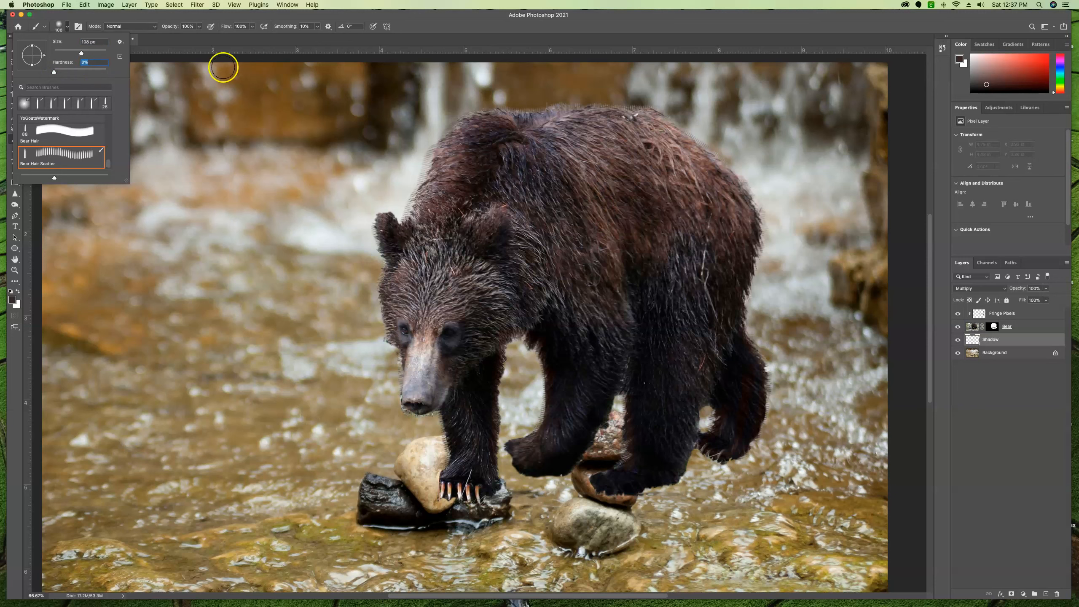
drag(82, 53, 84, 54)
text(30)
key(Return)
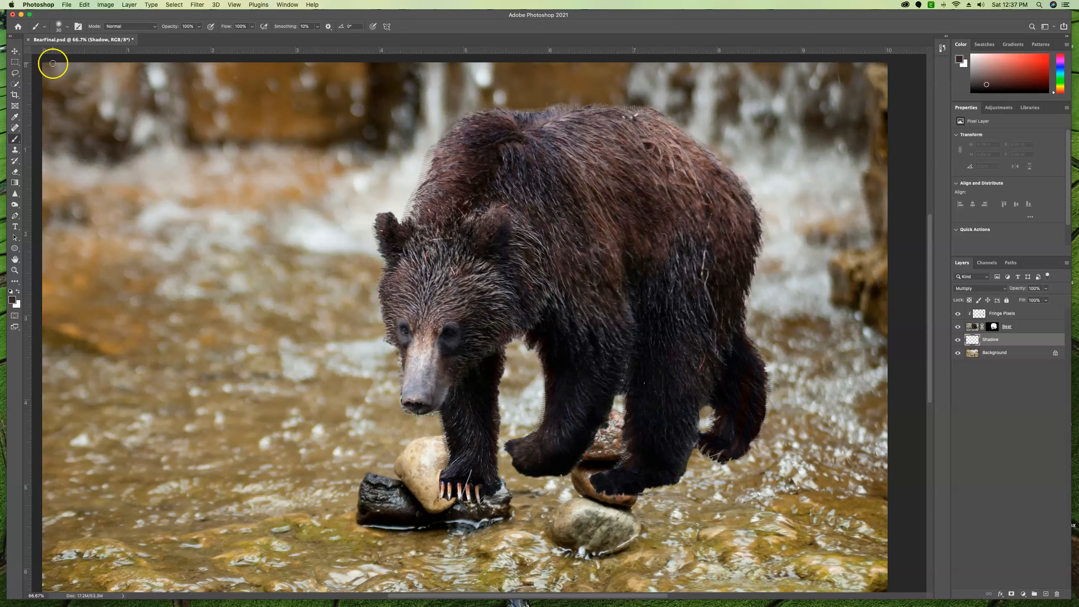
click(41, 26)
click(64, 28)
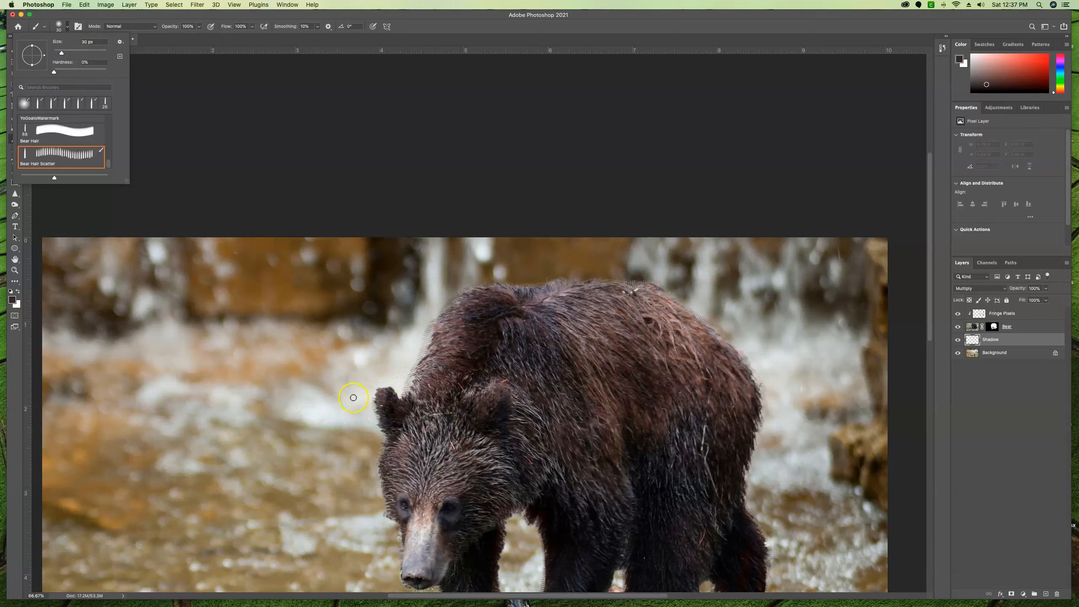
click(331, 396)
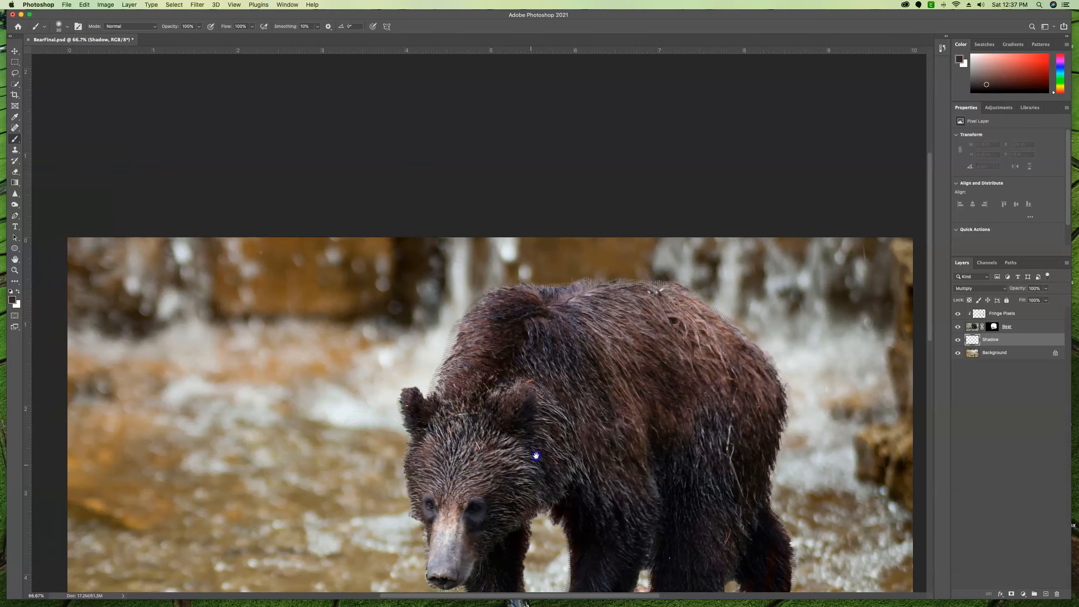
Enlarge the brush and paint dark shadows under the bear's paws and over the rocks on the Shadow layer
scroll(389, 429, down, 10)
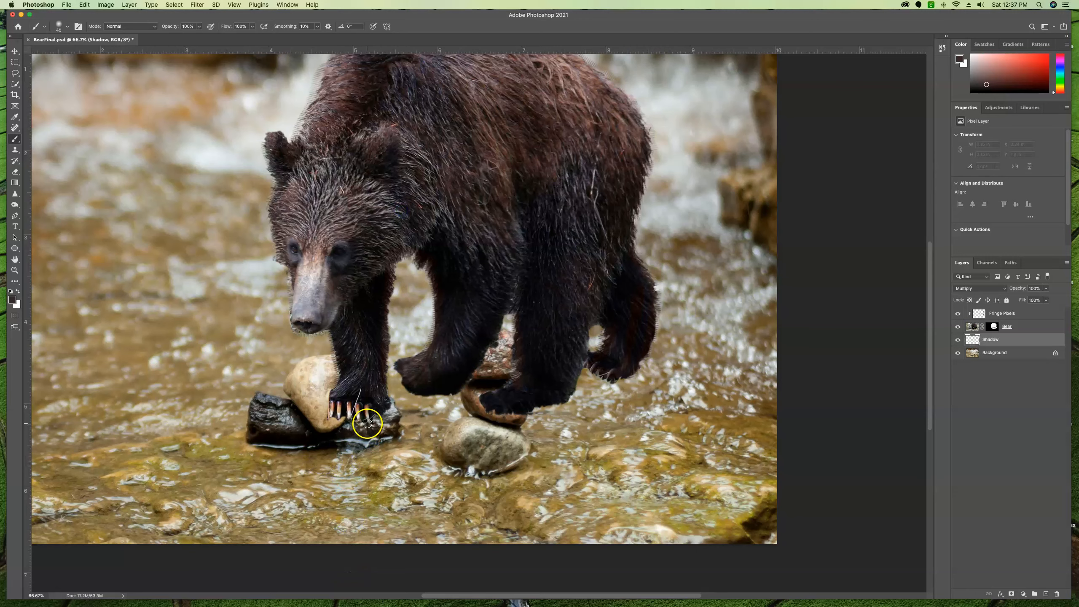
scroll(368, 424, up, 1)
key(bracketright)
key(bracketright)
key(bracketright)
key(bracketright)
key(bracketright)
key(bracketright)
key(bracketright)
key(bracketright)
key(bracketright)
key(bracketright)
mouse_move(392, 436)
mouse_down()
mouse_move(357, 446)
mouse_move(459, 429)
mouse_move(391, 385)
mouse_move(456, 418)
mouse_move(500, 426)
mouse_move(568, 423)
mouse_move(600, 378)
mouse_move(625, 391)
mouse_move(597, 411)
mouse_up()
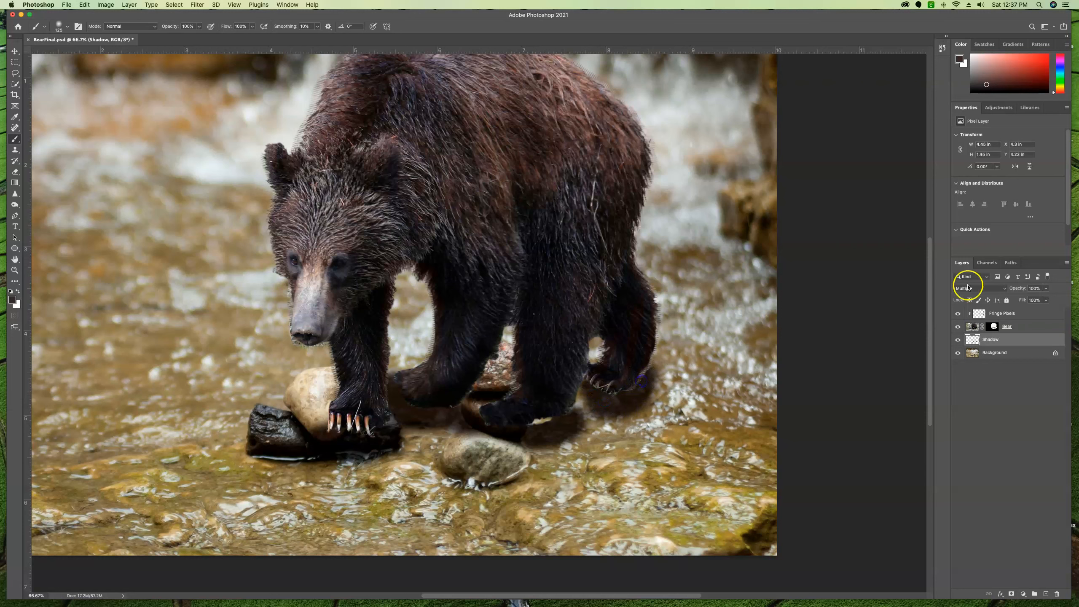
Reduce the Shadow layer's opacity to 52% and paint extra shadow beneath the hind paws and along the log under the front paw
drag(1021, 290, 1002, 290)
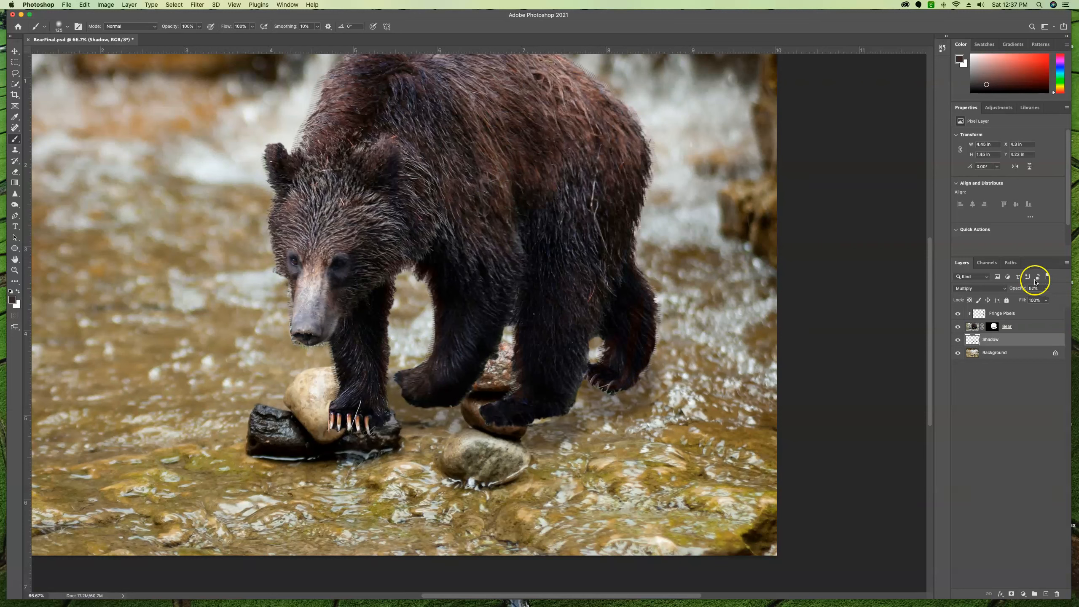
drag(658, 397, 595, 410)
drag(382, 438, 307, 438)
key(super+minus)
key(super+minus)
key(super+minus)
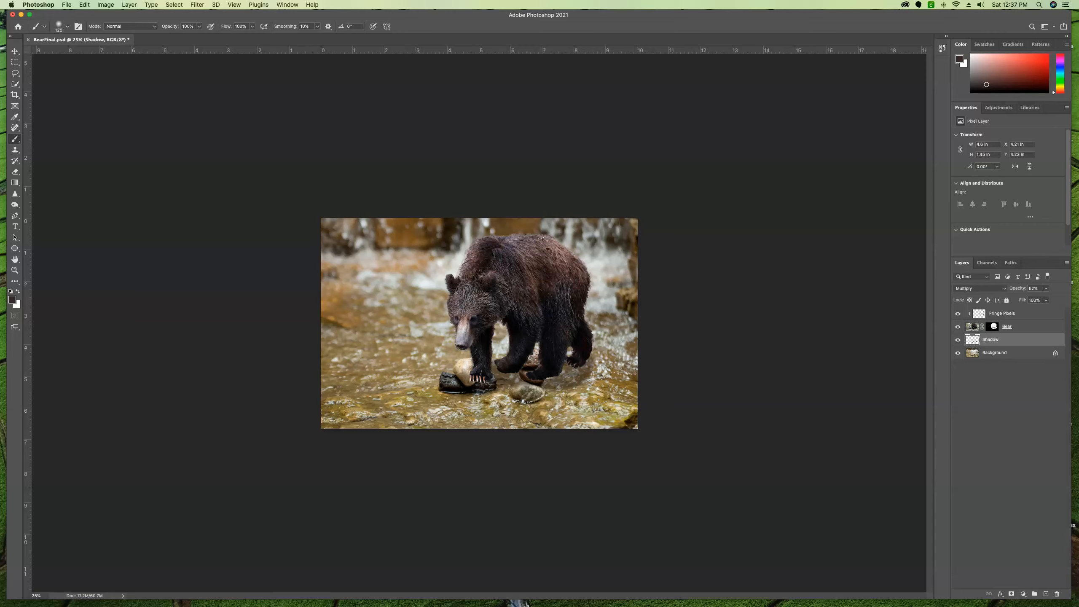